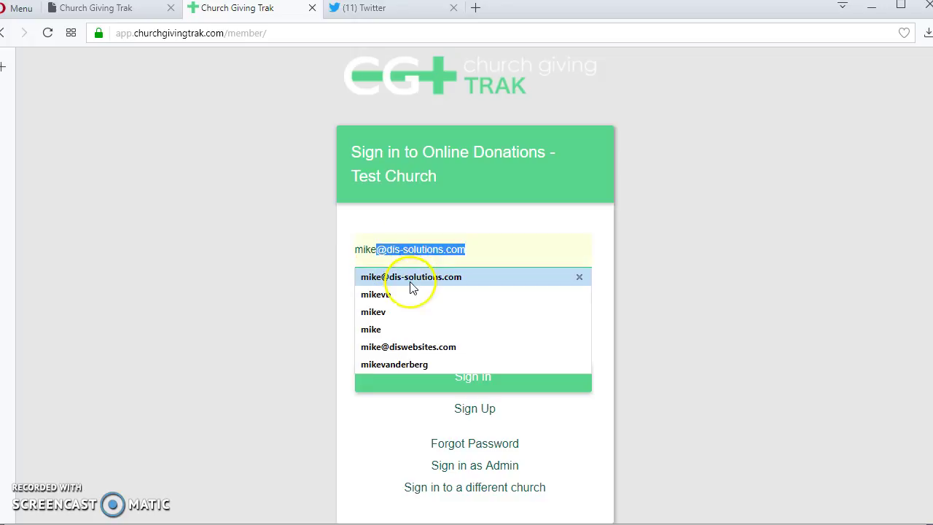
- Sign in to Test Church's online donations with the member's e-mail and account password
click(382, 312)
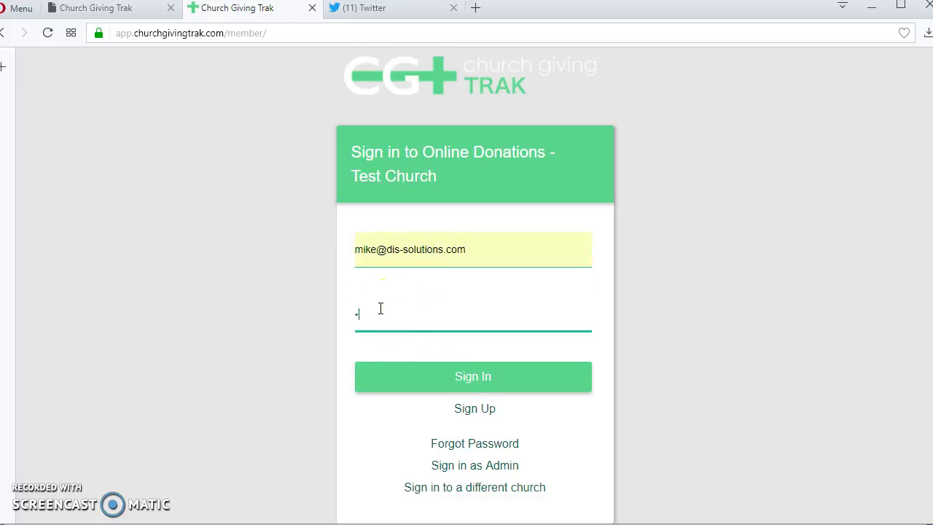
click(481, 383)
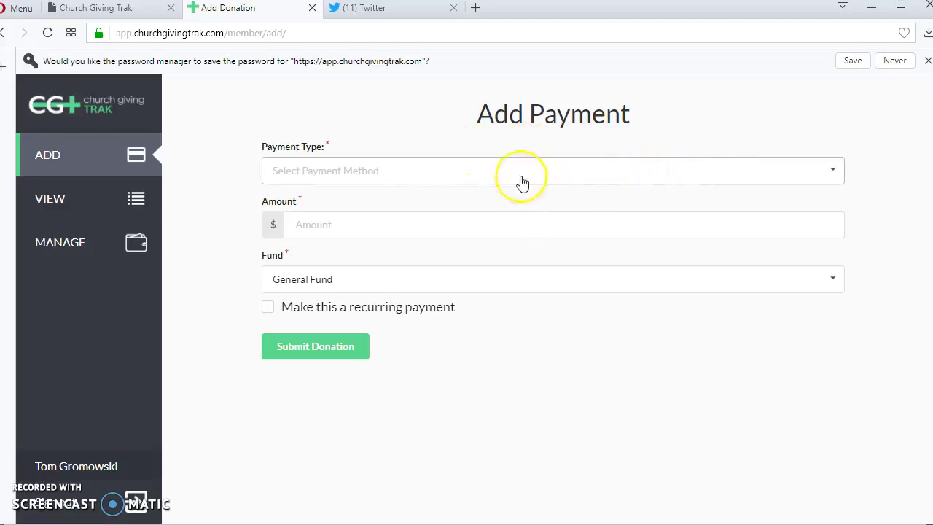
- Open the form for adding a new payment method and look over the Credit/Debit fields
click(388, 178)
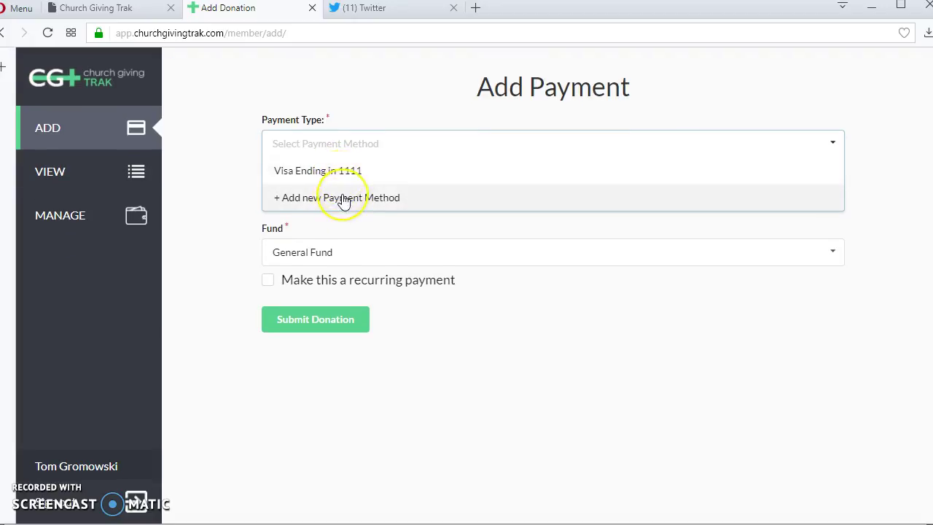
click(344, 200)
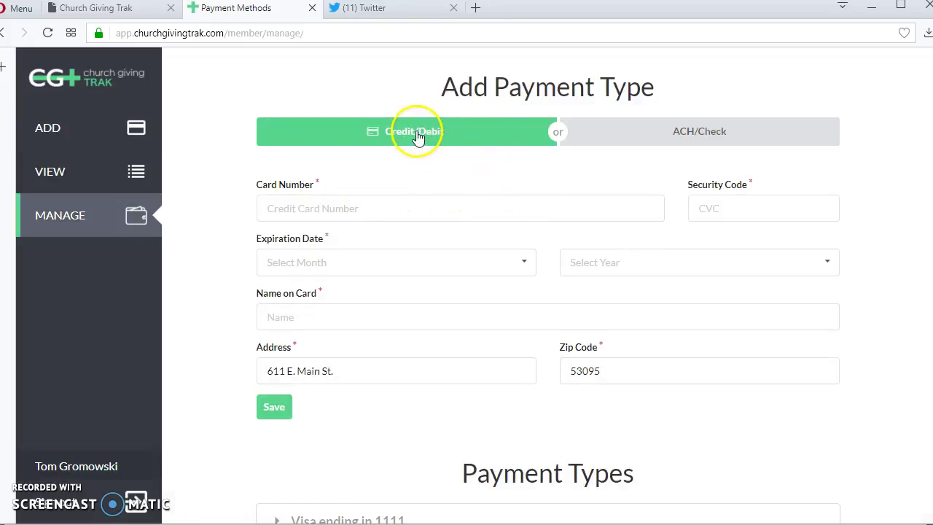
click(354, 209)
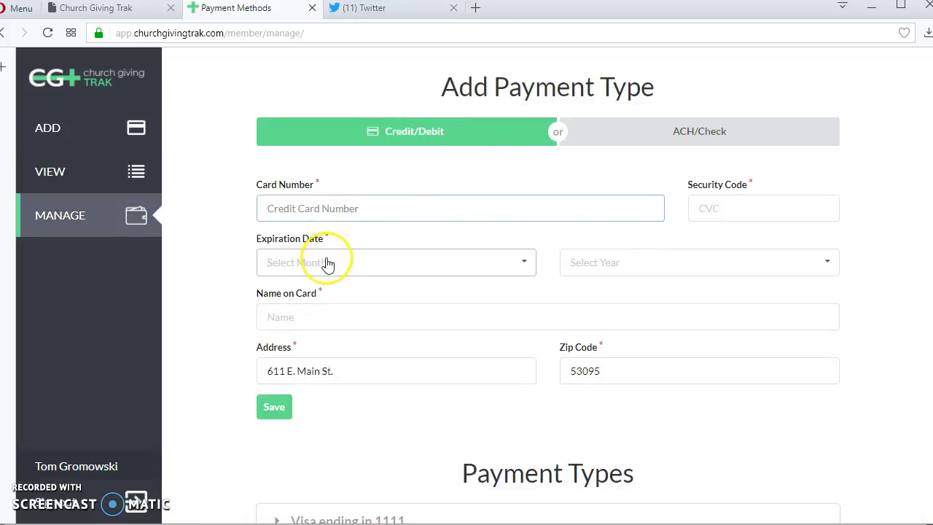
click(379, 217)
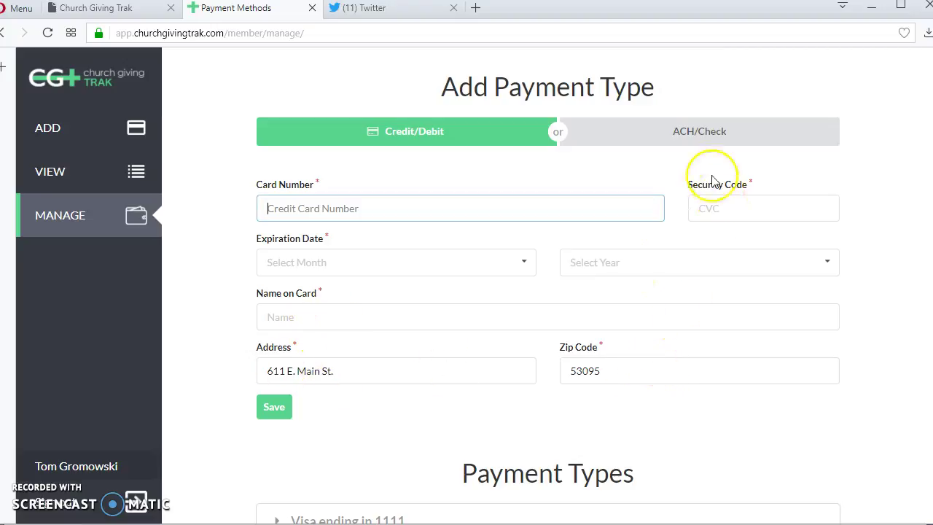
- Examine the fields required for an ACH/Check payment type, and return to the Credit/Debit form
click(697, 135)
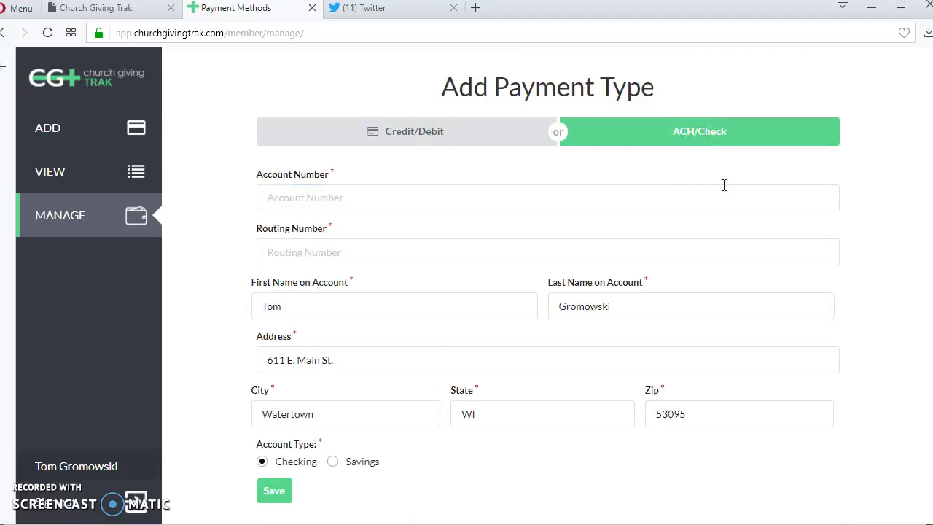
scroll(735, 198, down, 1)
scroll(722, 191, down, 2)
scroll(722, 191, up, 3)
click(329, 198)
click(311, 251)
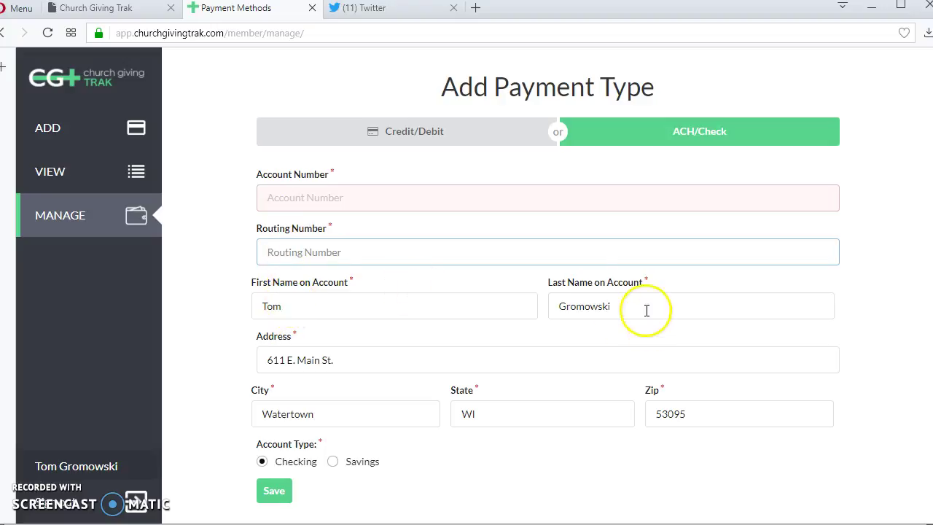
click(412, 137)
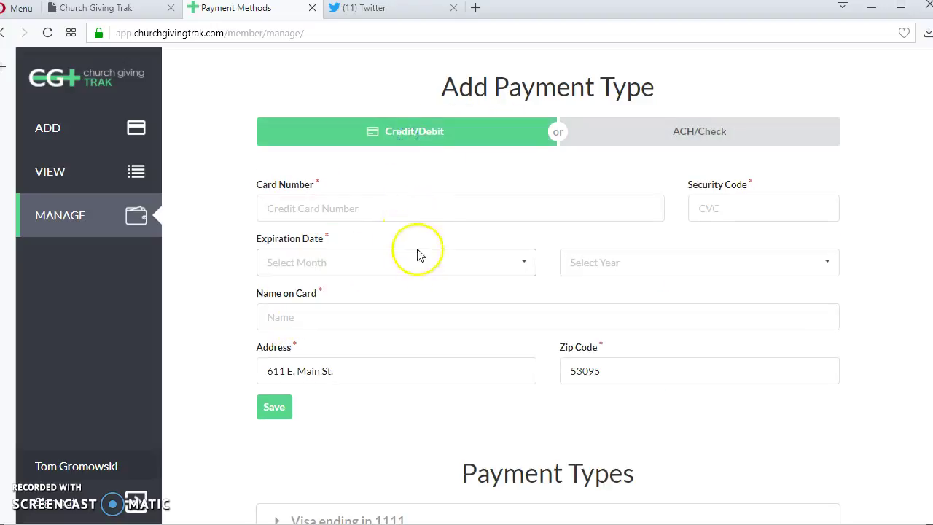
scroll(685, 372, down, 1)
scroll(668, 360, up, 1)
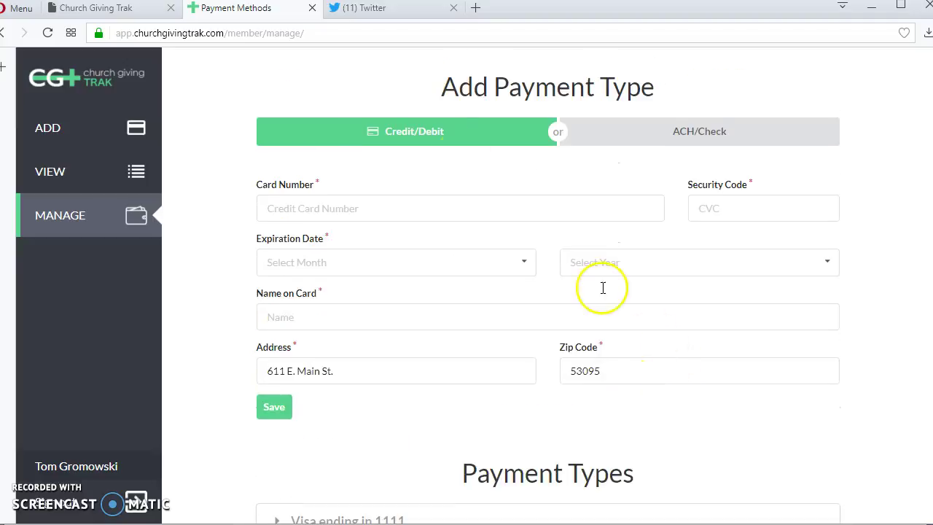
- Start a new payment and select the saved Visa card as its payment type
click(62, 129)
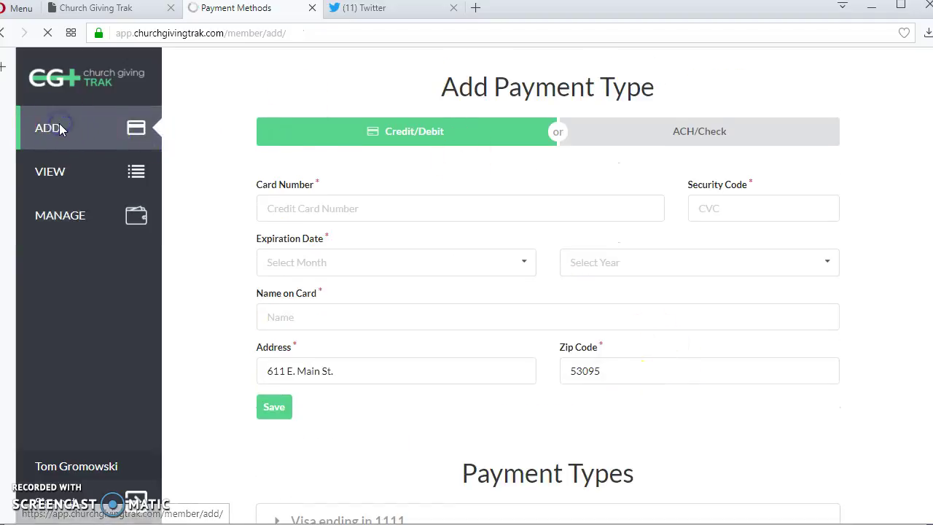
click(517, 150)
click(342, 178)
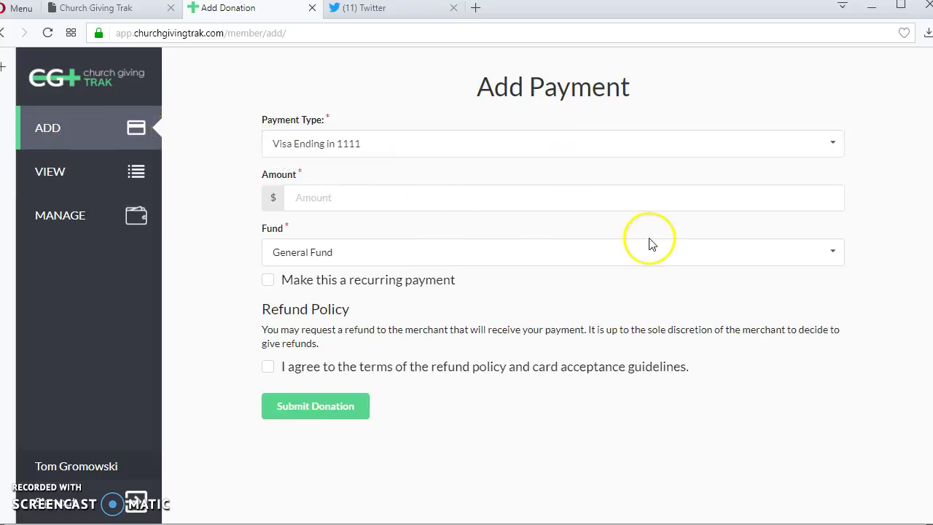
- Set the payment amount to $100.00 and choose General Fund as the fund
click(341, 197)
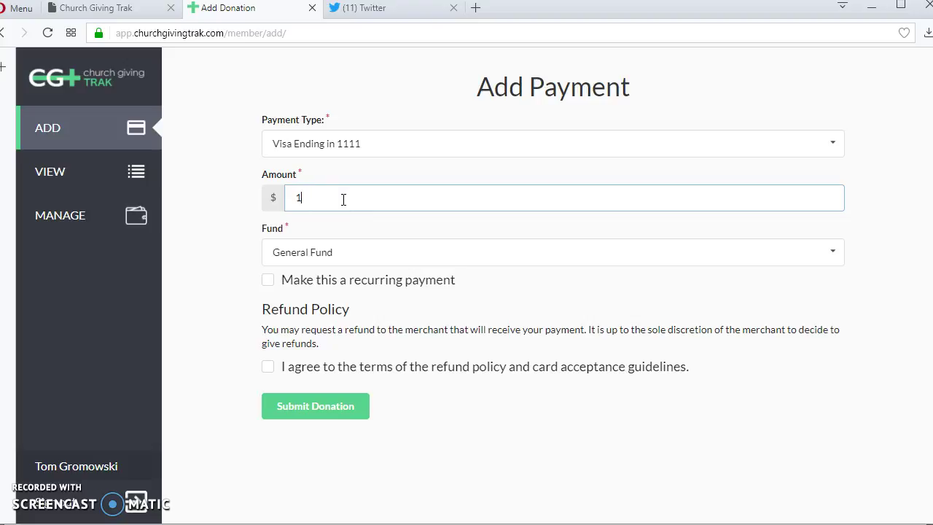
text(100)
key(Tab)
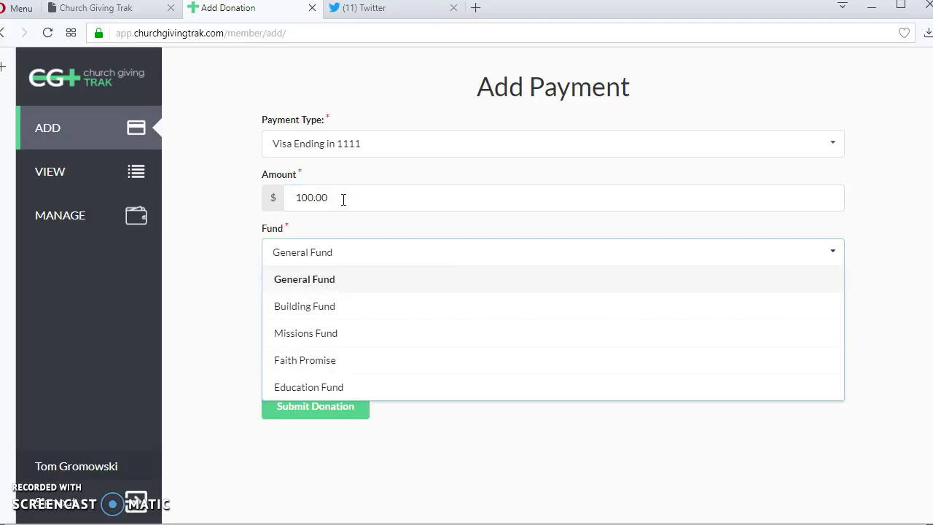
click(303, 280)
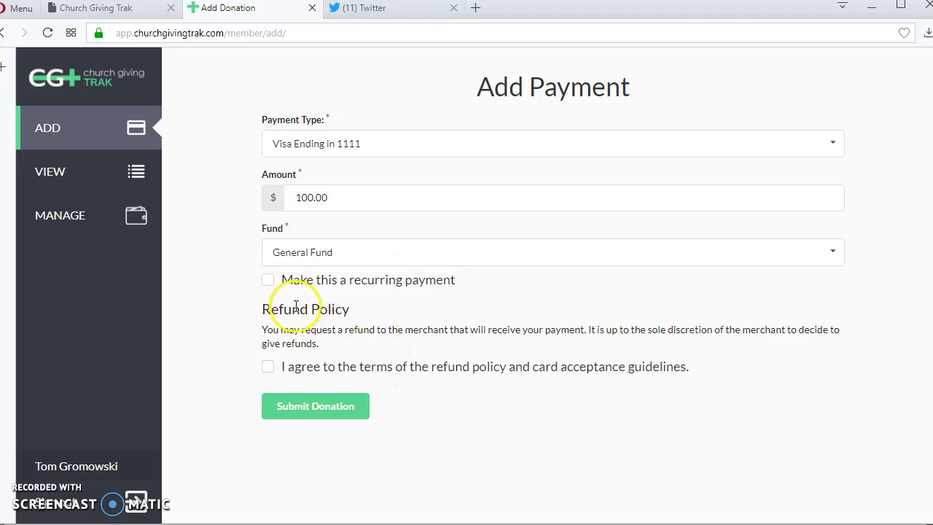
- Make the donation a recurring payment named Monthly Payment, scheduled monthly on the 10th day of the month
click(267, 281)
scroll(552, 359, down, 3)
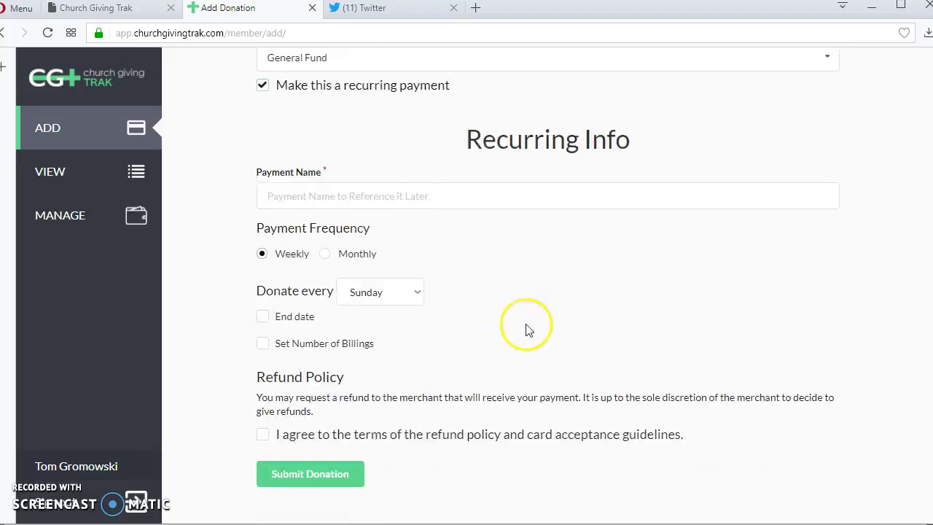
click(340, 197)
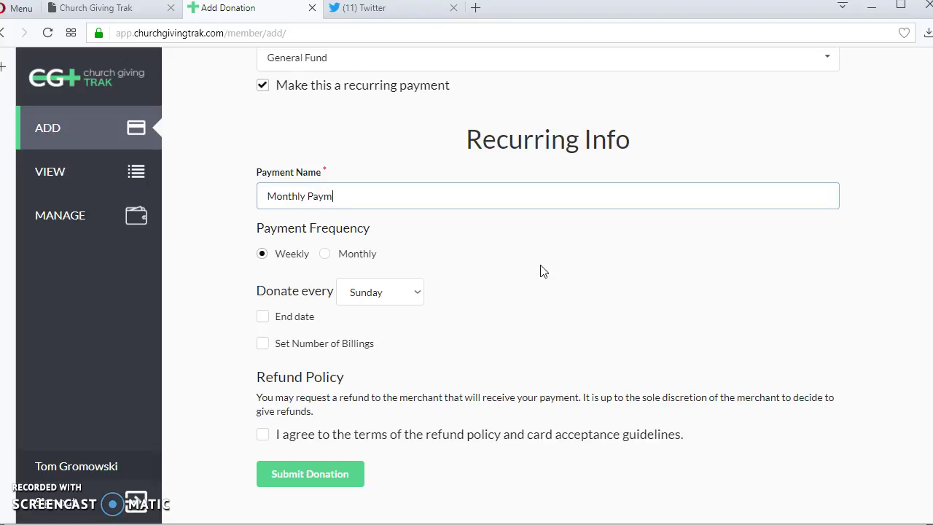
click(324, 254)
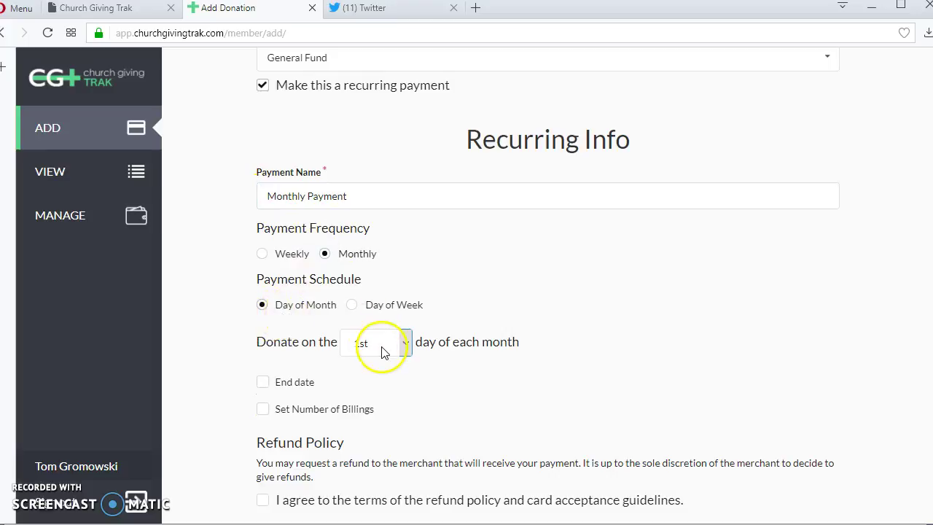
click(405, 342)
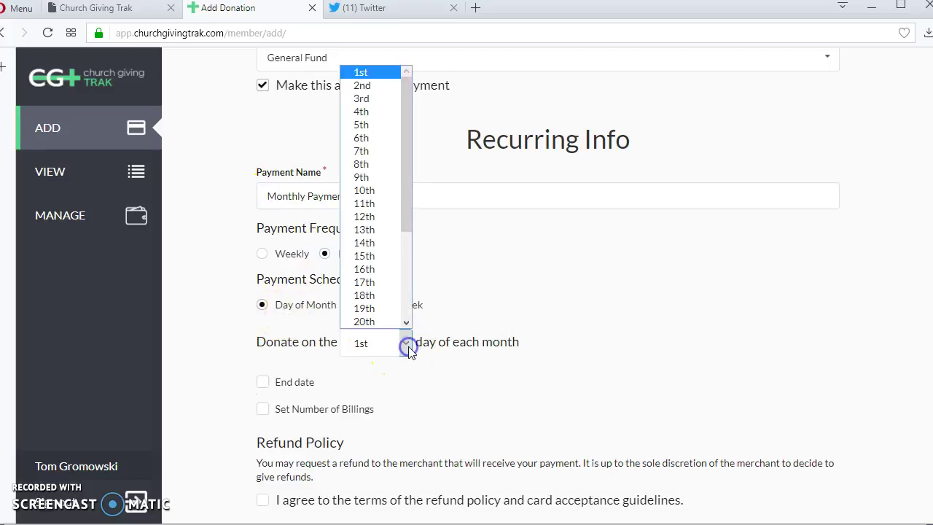
click(364, 187)
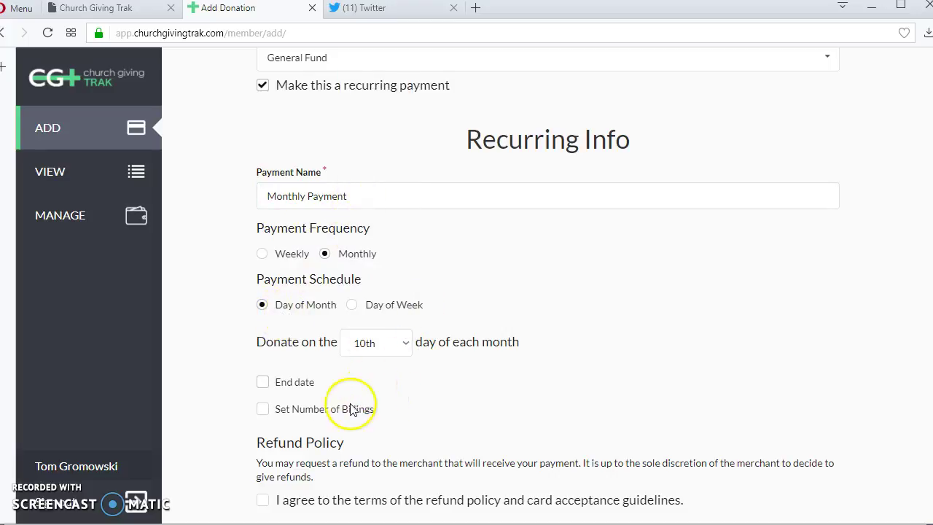
- Try the option to set a number of billings for the recurring payment, and turn it back off
click(262, 409)
click(314, 435)
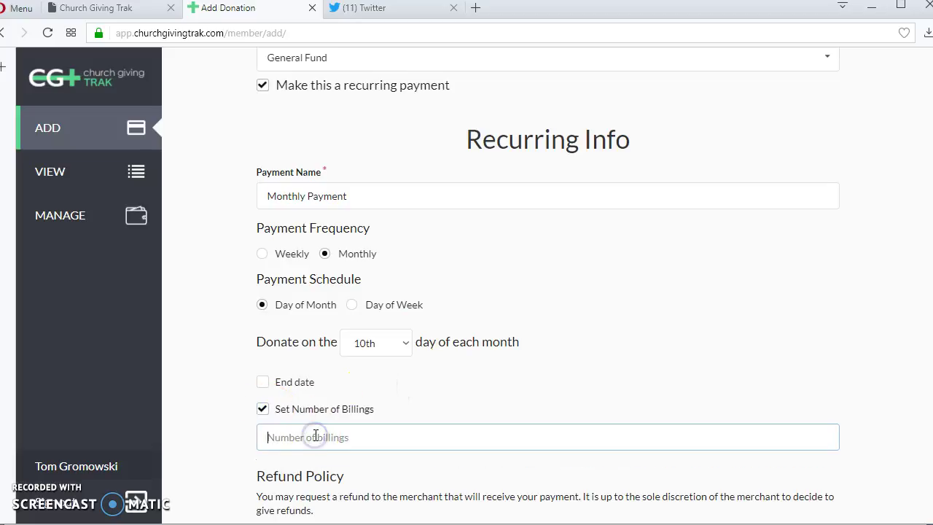
key(BackSpace)
key(BackSpace)
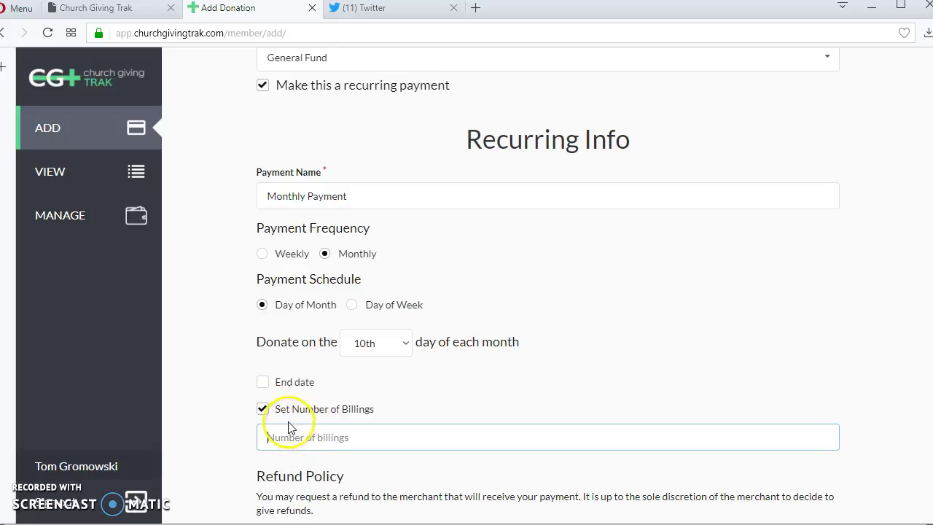
click(263, 408)
- Try an end date of February 10, 2018 for the recurring payment, and turn the end date off
click(274, 386)
click(345, 410)
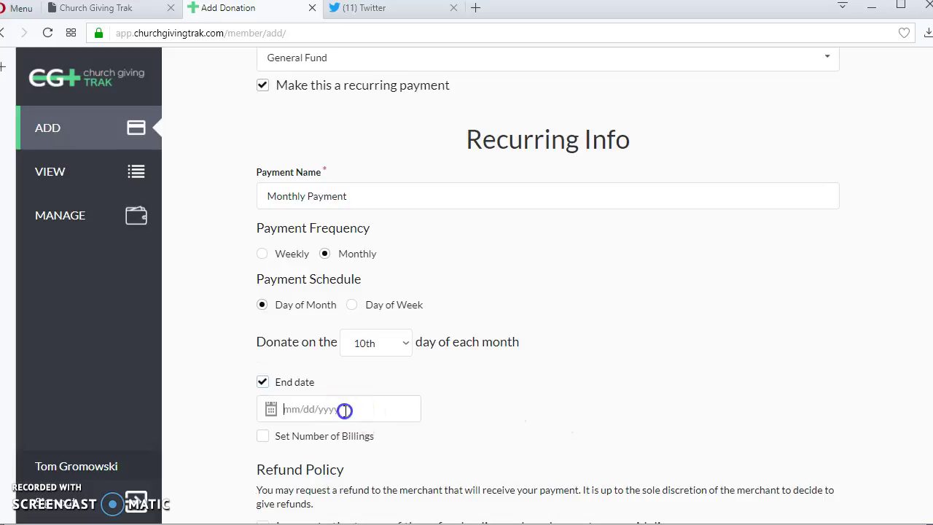
click(271, 412)
click(683, 163)
click(683, 163)
click(682, 163)
click(683, 163)
click(683, 164)
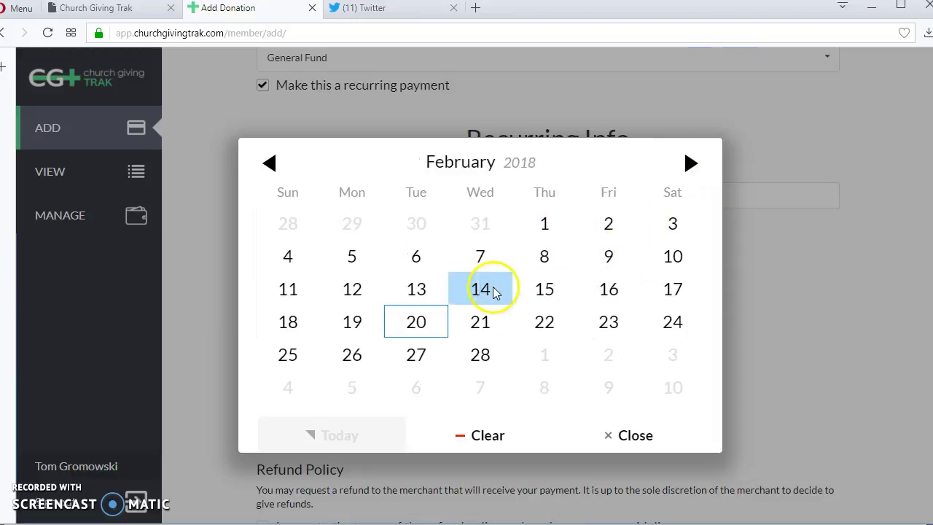
click(673, 259)
click(264, 381)
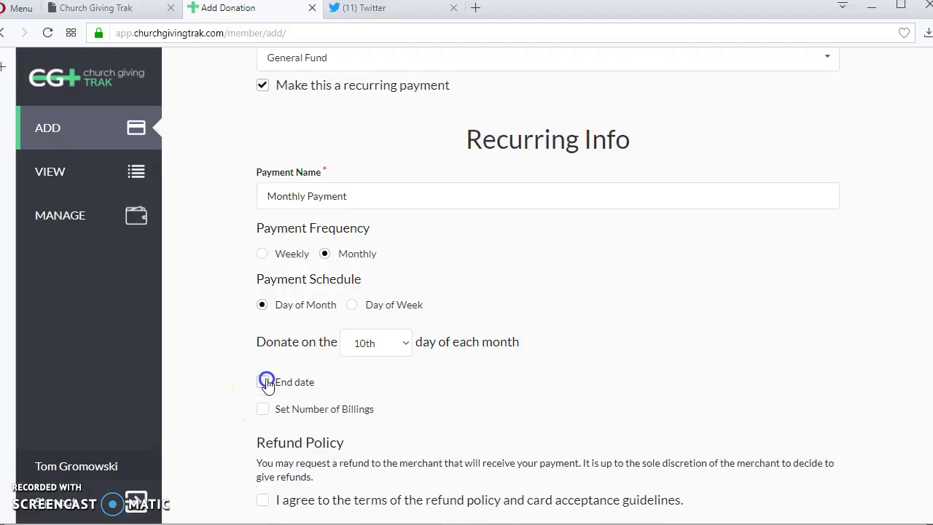
- Agree to the refund policy and card acceptance guidelines, and turn off the recurring payment option
scroll(474, 364, down, 1)
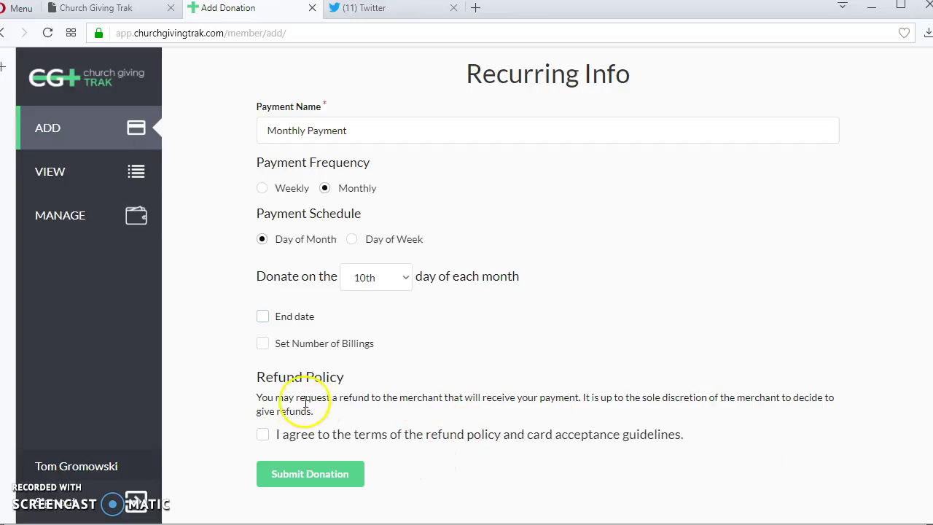
drag(295, 398, 516, 398)
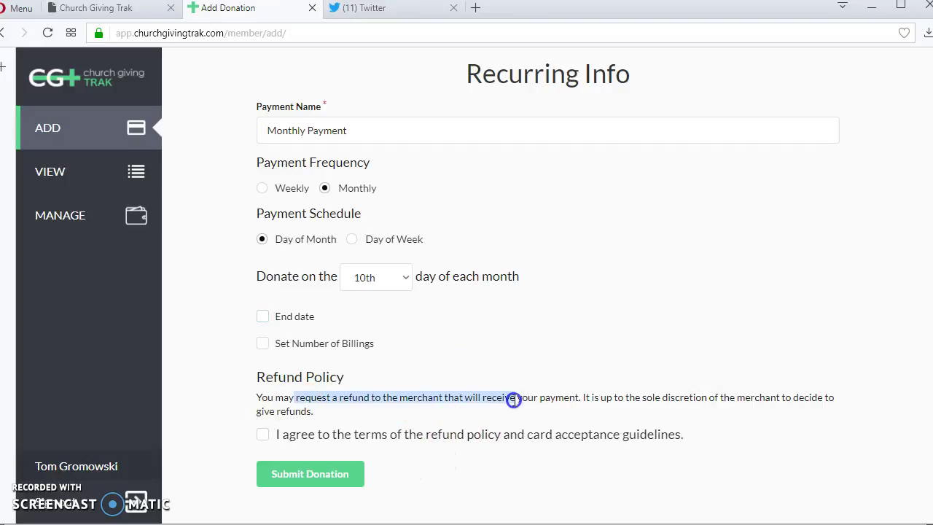
click(263, 435)
click(308, 474)
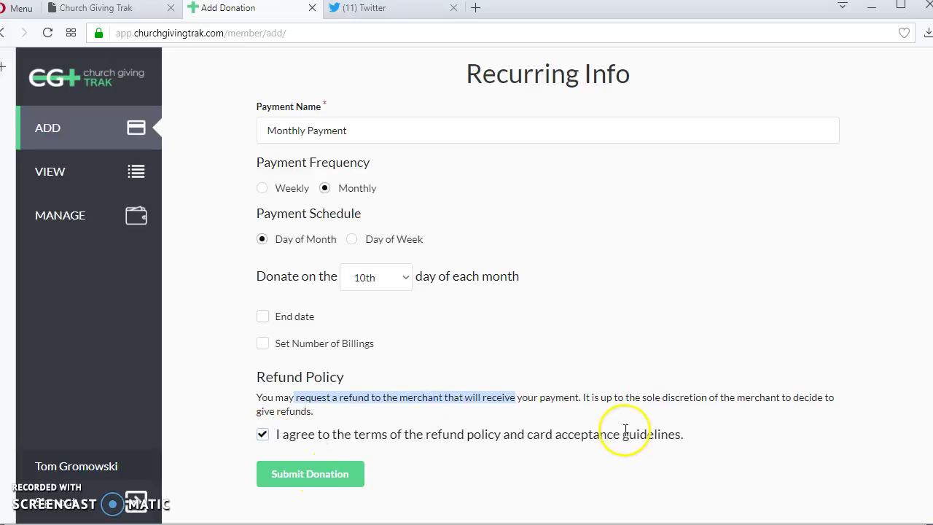
scroll(631, 427, up, 3)
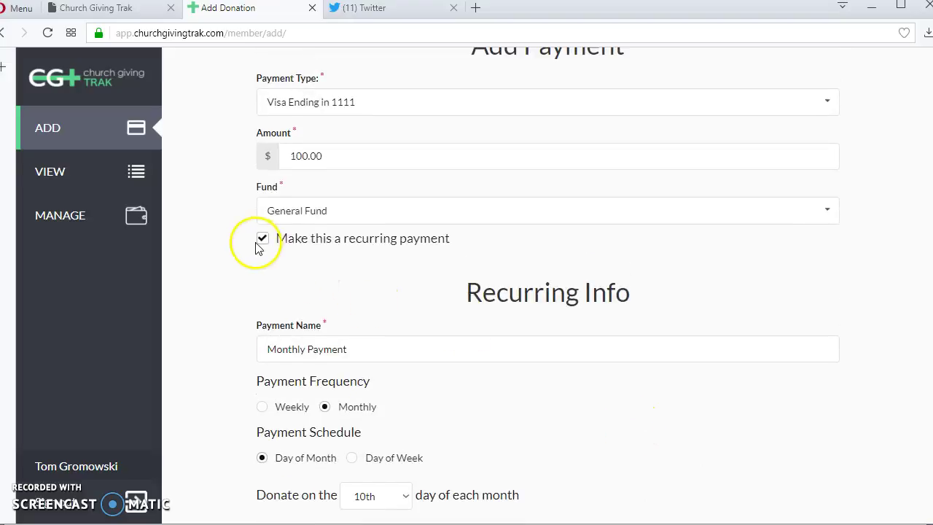
click(261, 239)
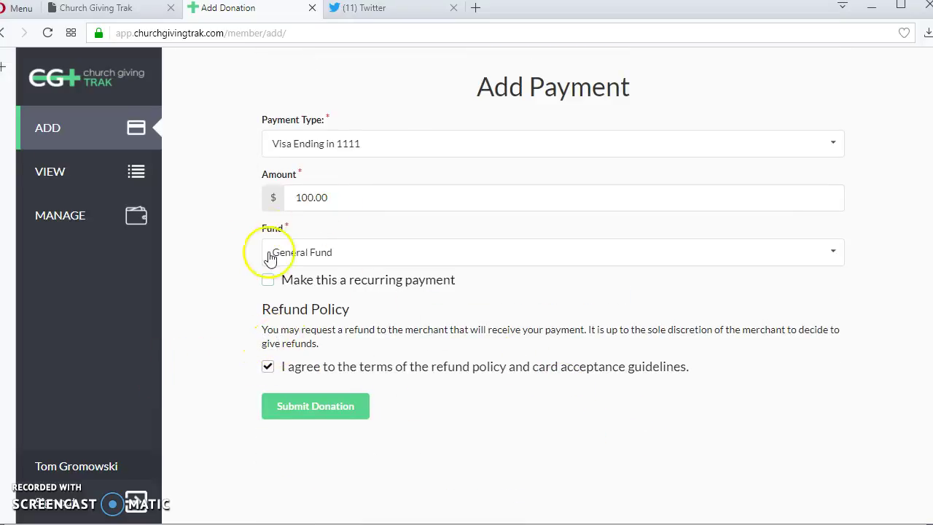
- Review the payment type and fund choices, keeping the saved Visa card and General Fund selected
click(333, 151)
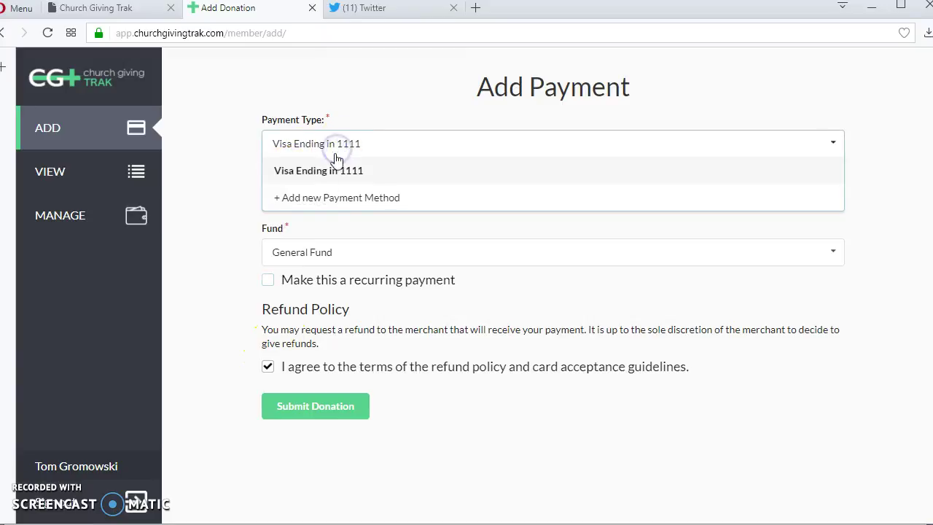
click(339, 178)
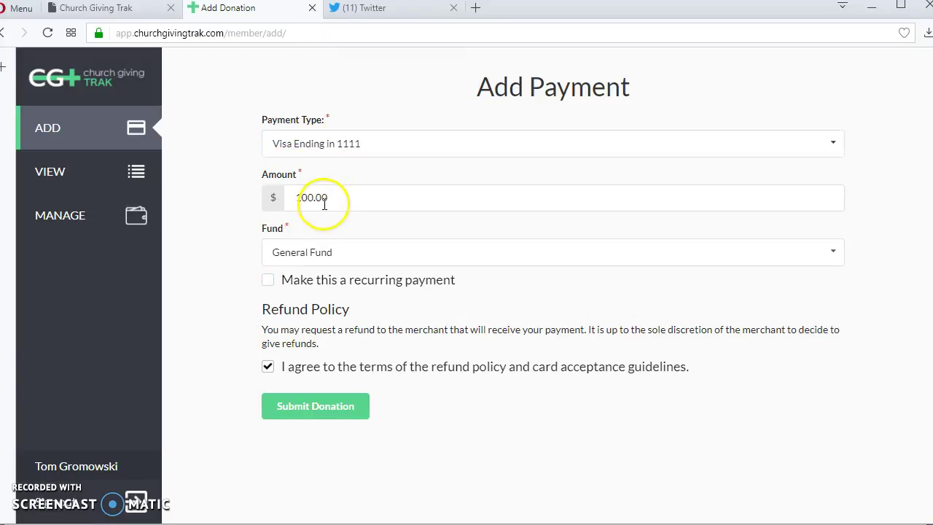
click(343, 261)
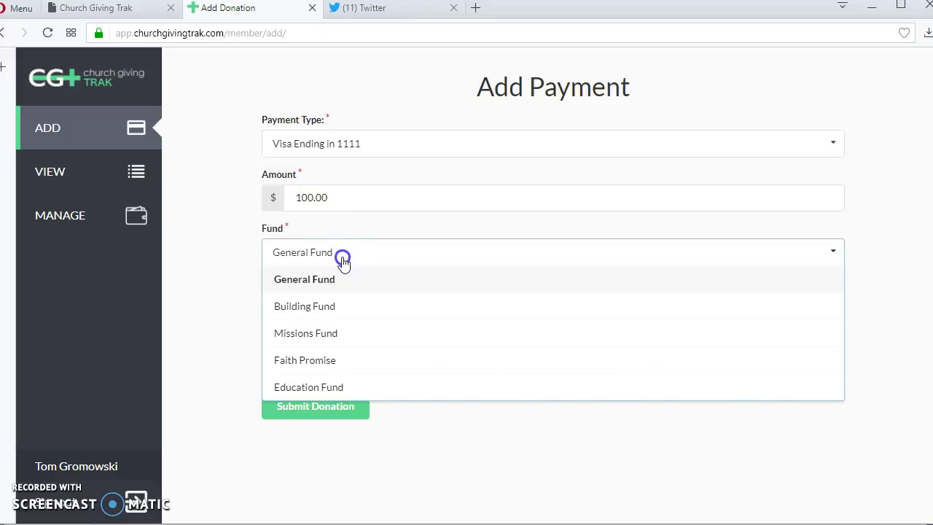
click(337, 279)
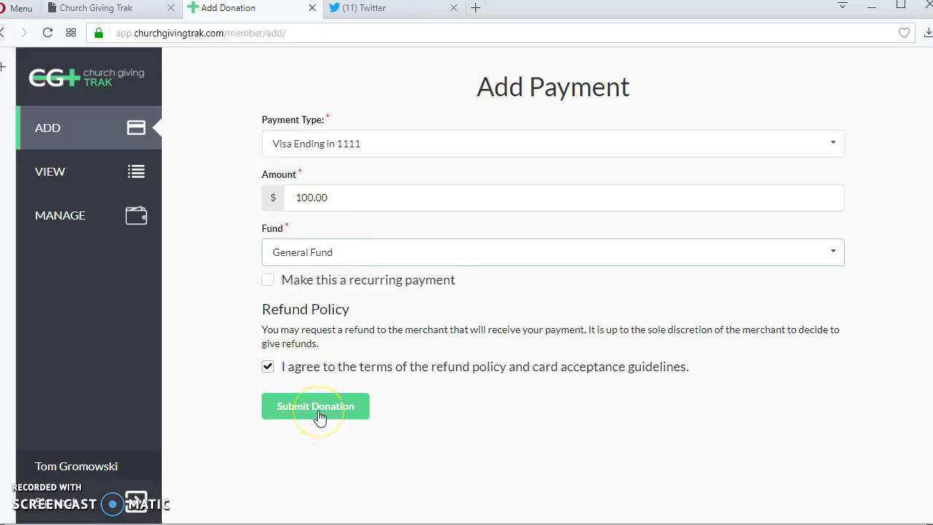
click(495, 435)
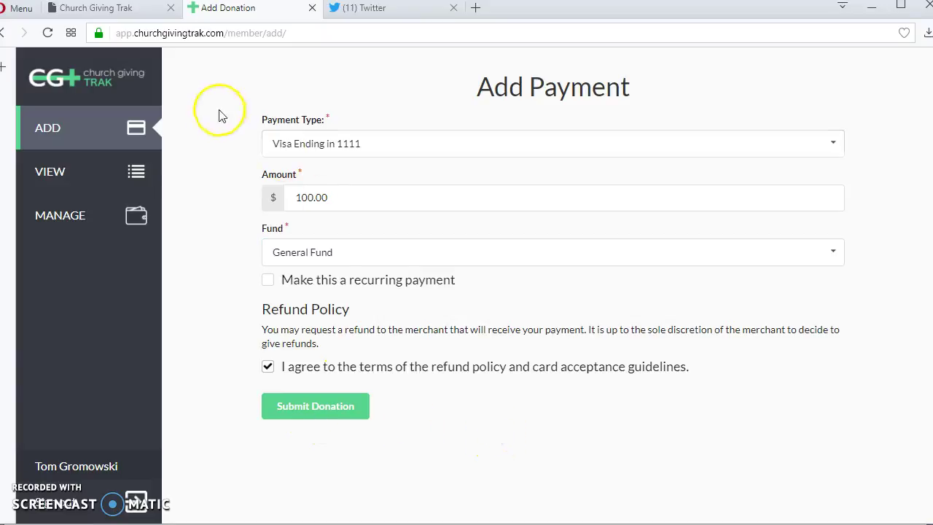
- Open the member's donation history and look through the listed donations down to the recurring donations section
click(78, 174)
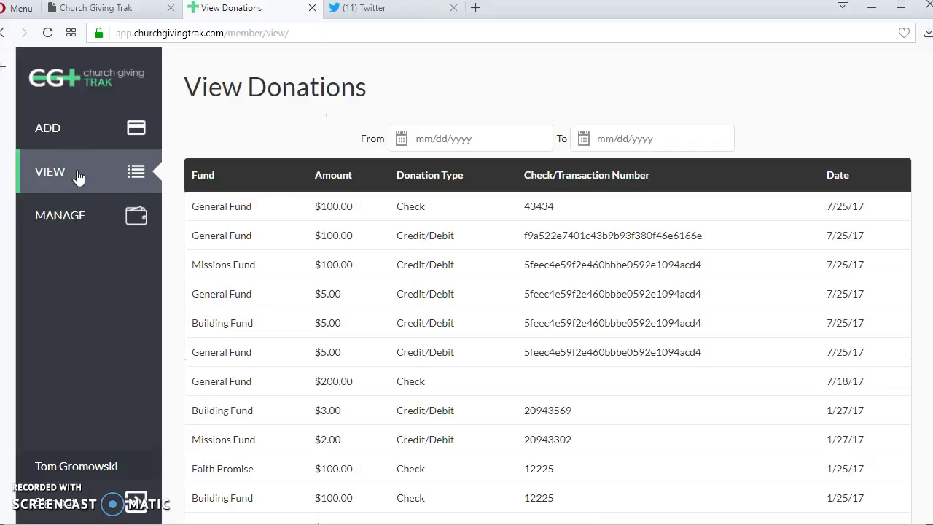
scroll(612, 248, down, 4)
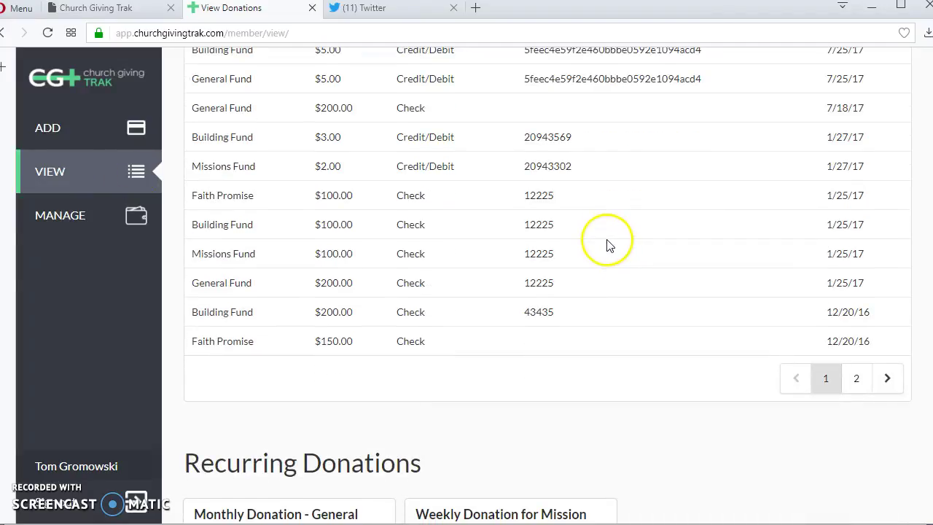
scroll(608, 246, up, 4)
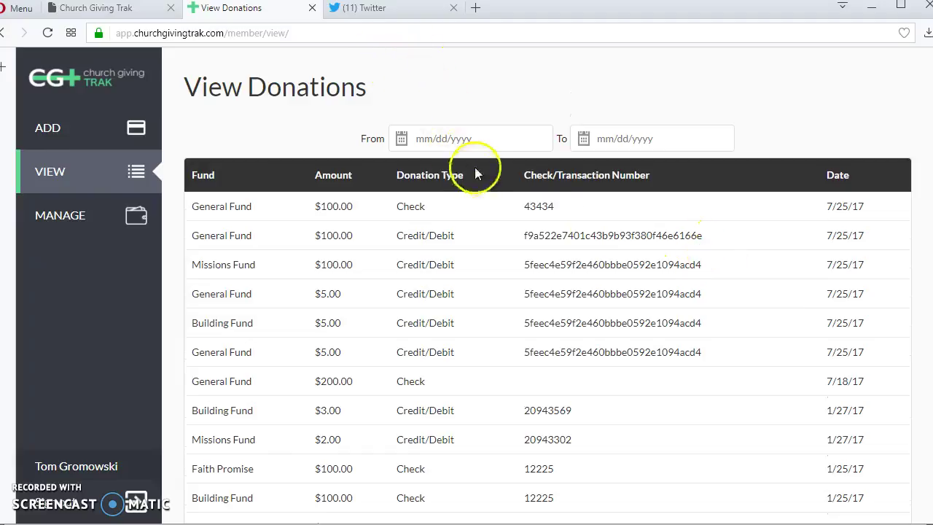
- Filter the donation history to start from May 3, 2017
click(405, 137)
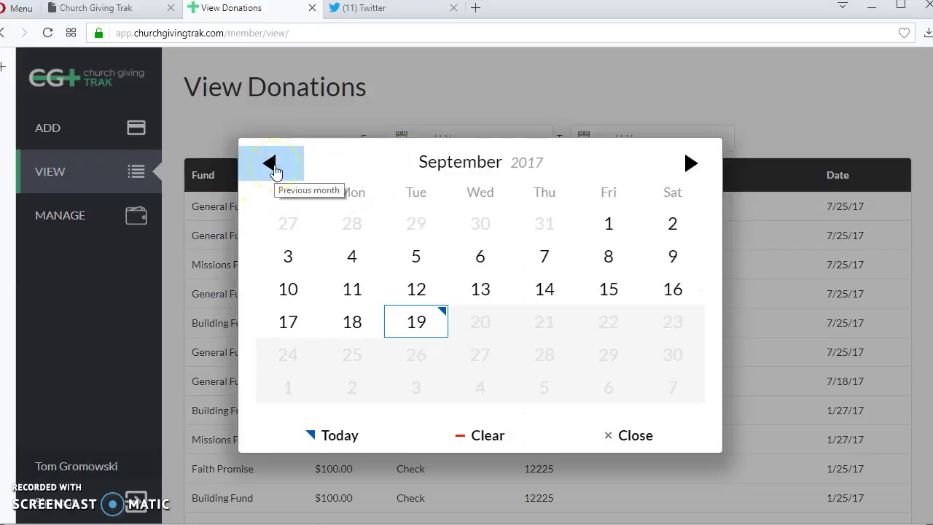
click(271, 165)
click(271, 165)
click(271, 164)
click(271, 164)
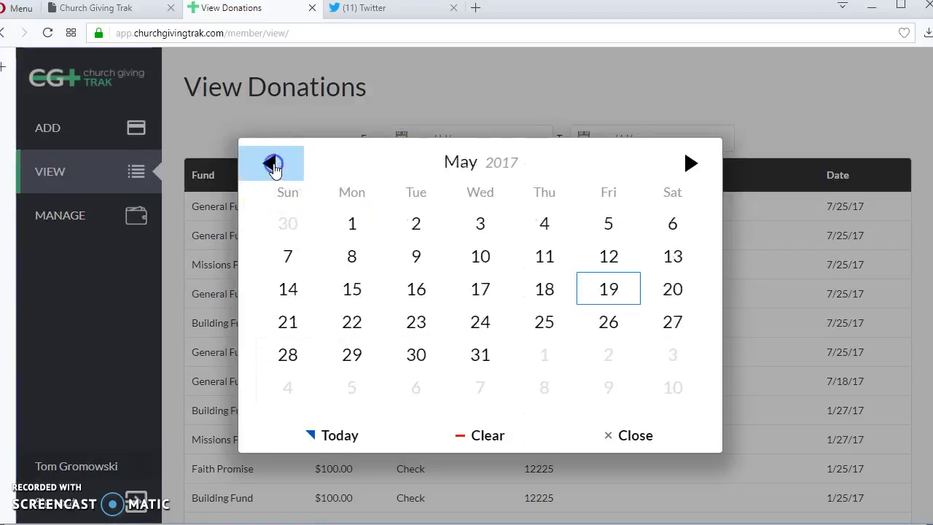
click(479, 223)
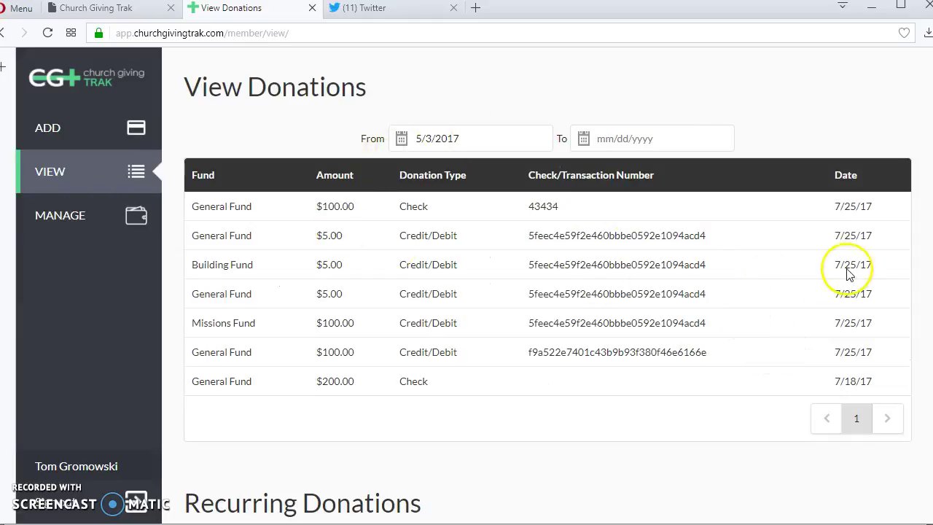
- Set the end date of the donation history filter to July 20, 2017
click(602, 137)
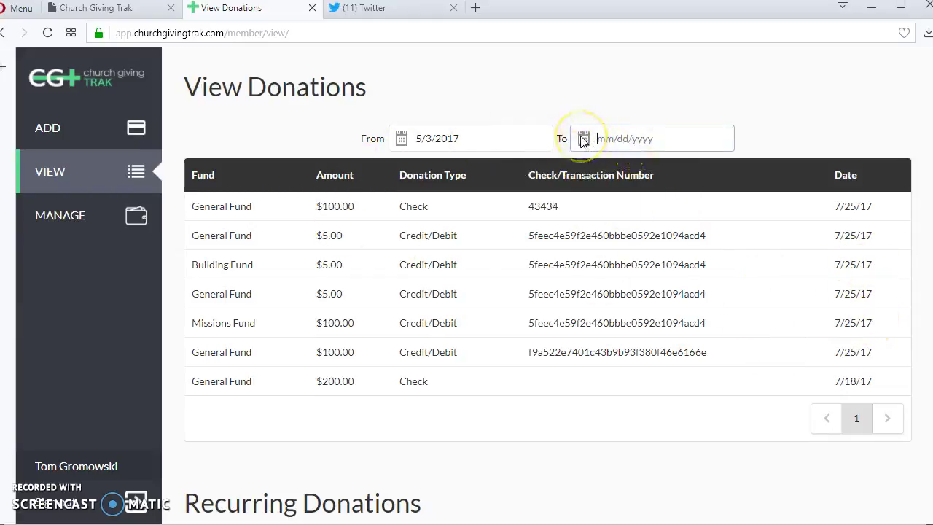
click(582, 139)
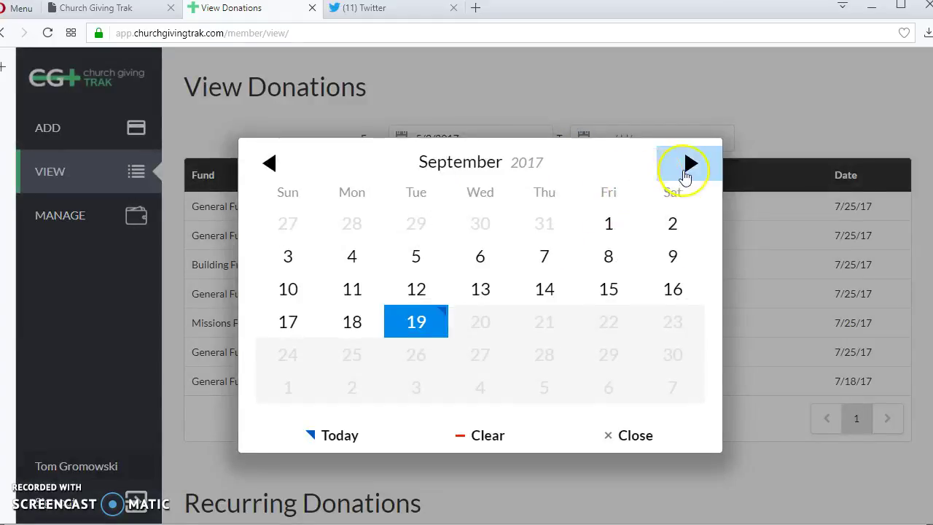
click(271, 162)
click(277, 161)
click(271, 162)
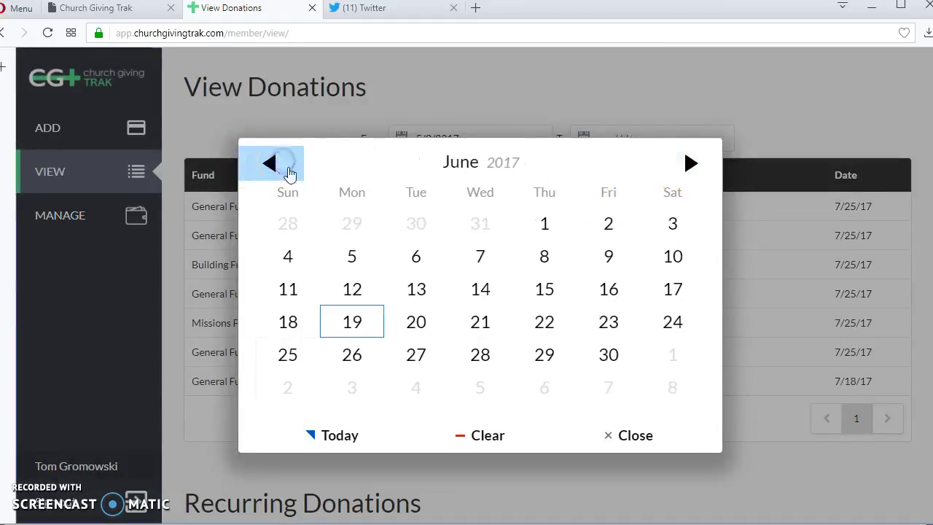
click(688, 162)
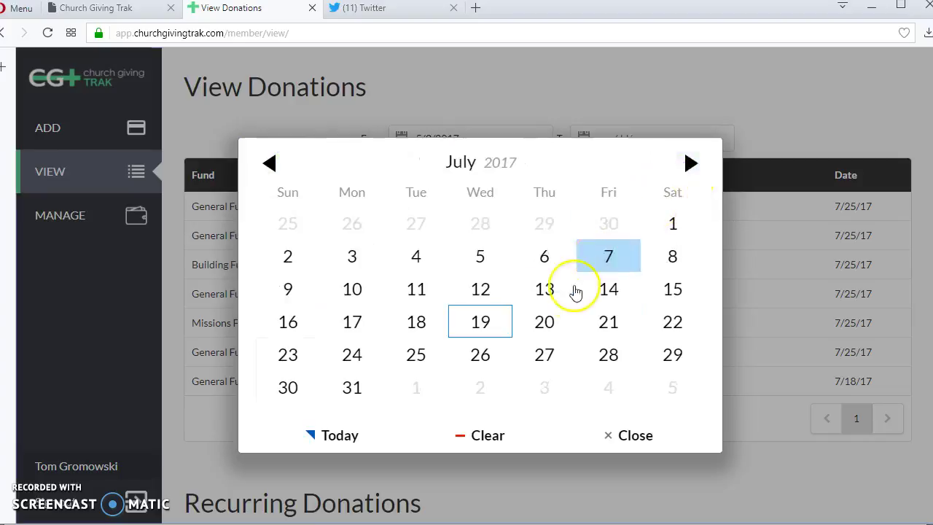
click(544, 322)
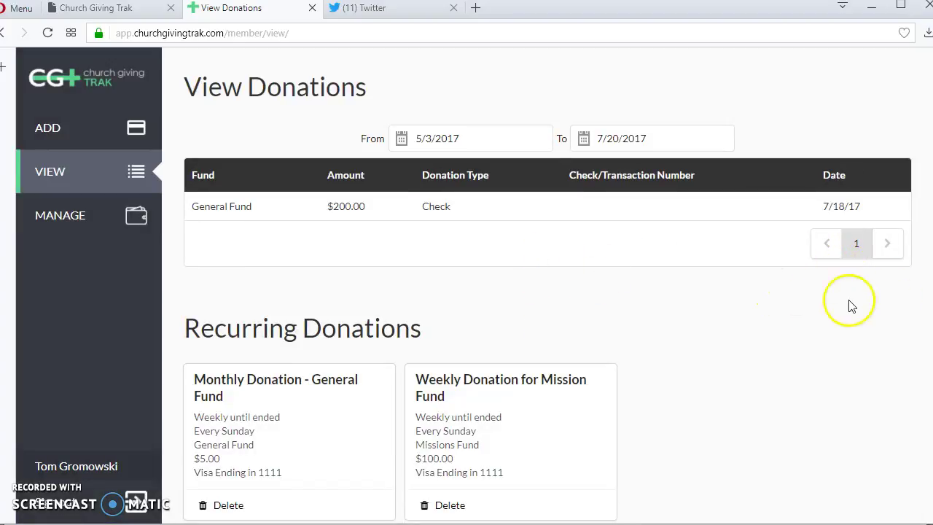
- Clear both the start and end dates of the donation history filter
click(395, 139)
key(ctrl+a)
key(BackSpace)
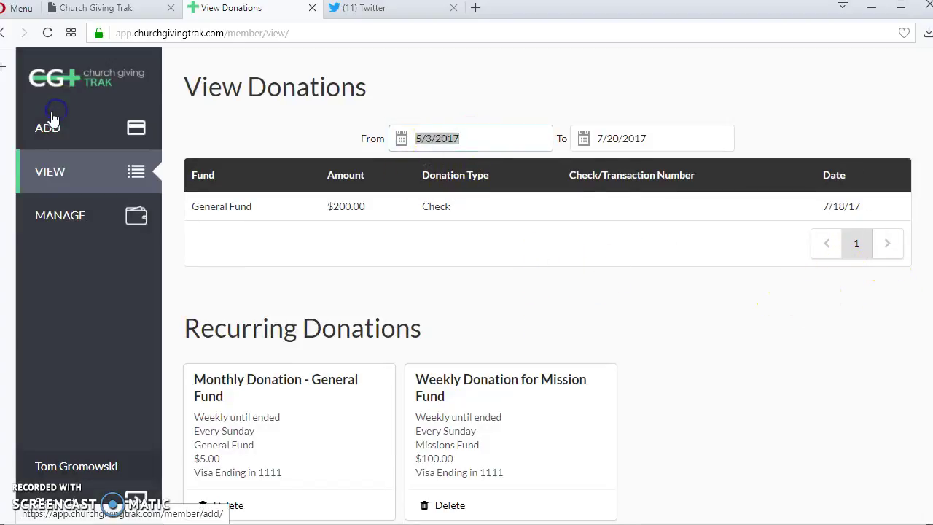
click(597, 138)
key(ctrl+a)
key(BackSpace)
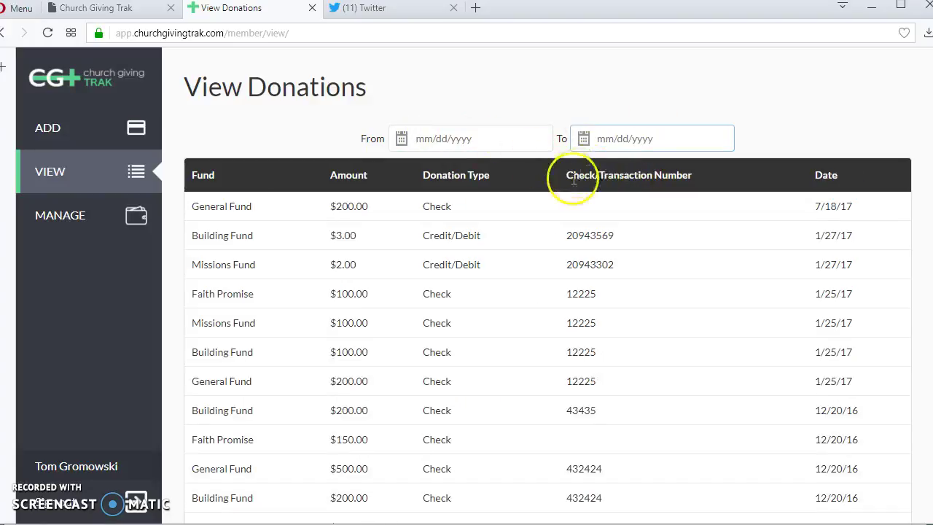
- Delete the recurring donation titled Monthly Donation - General Fund and confirm the deletion
scroll(569, 182, down, 4)
scroll(559, 183, down, 1)
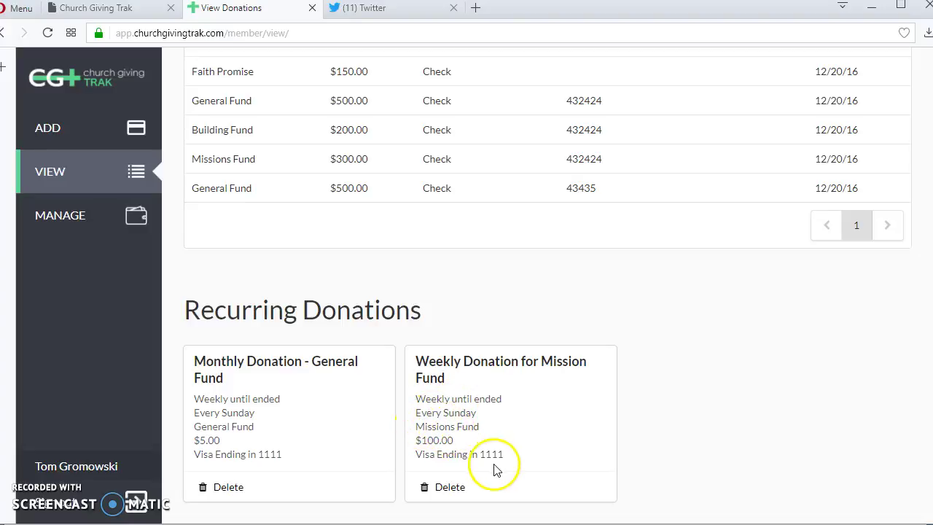
click(228, 489)
click(520, 380)
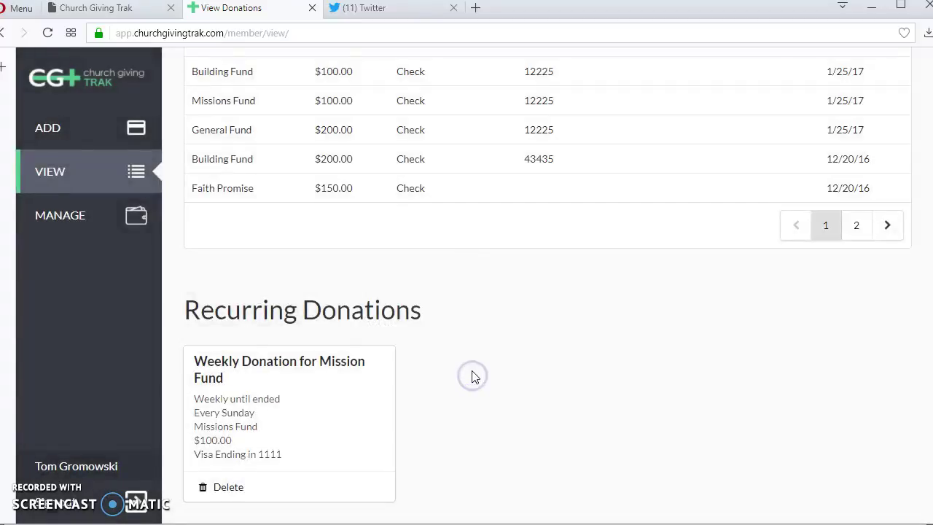
- Open the payment methods page to look over the form for adding a credit/debit or ACH/check payment type
scroll(471, 377, up, 3)
scroll(466, 357, up, 2)
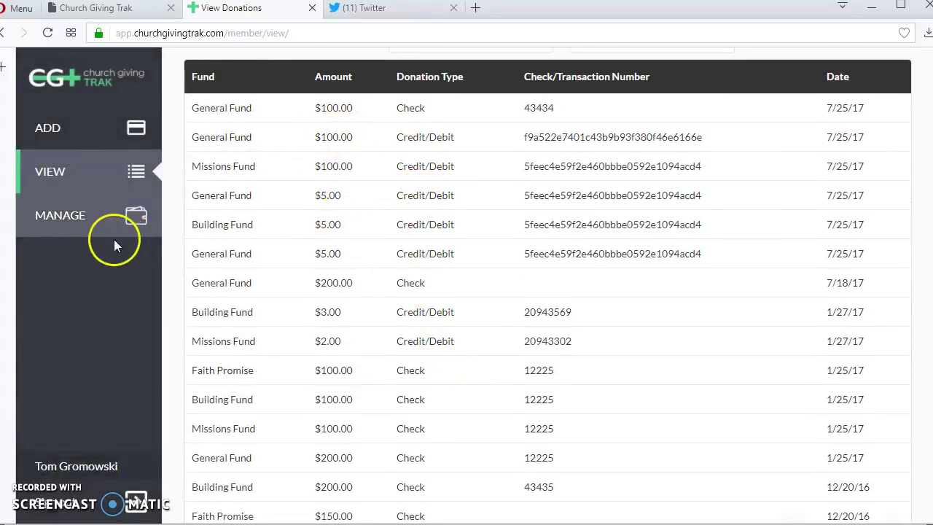
click(45, 227)
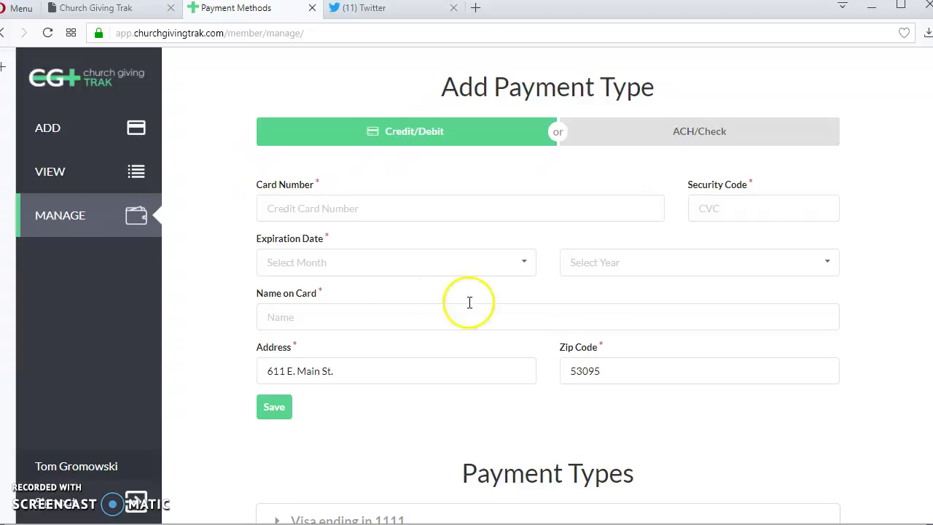
- Return to the donation history and review the list of past donations again
click(72, 182)
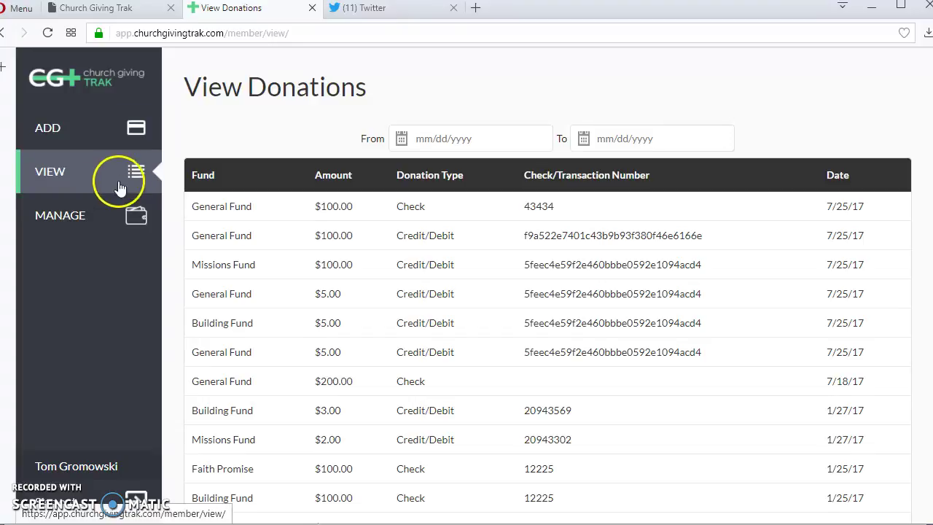
scroll(665, 315, down, 1)
scroll(663, 313, down, 4)
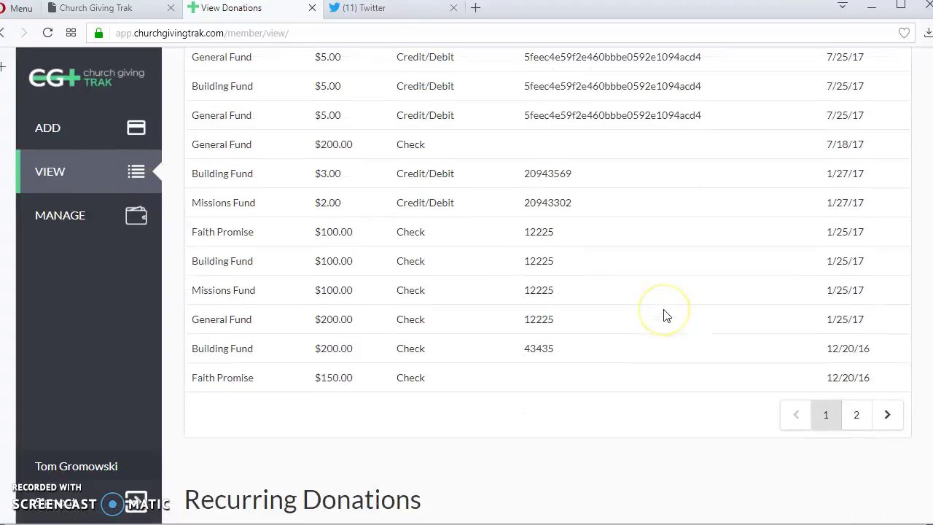
scroll(663, 313, up, 3)
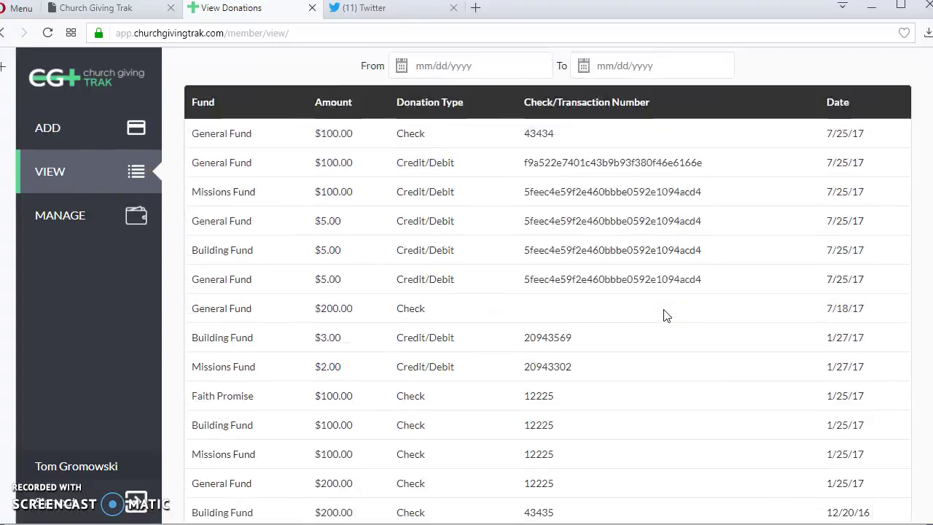
scroll(493, 255, down, 2)
click(493, 255)
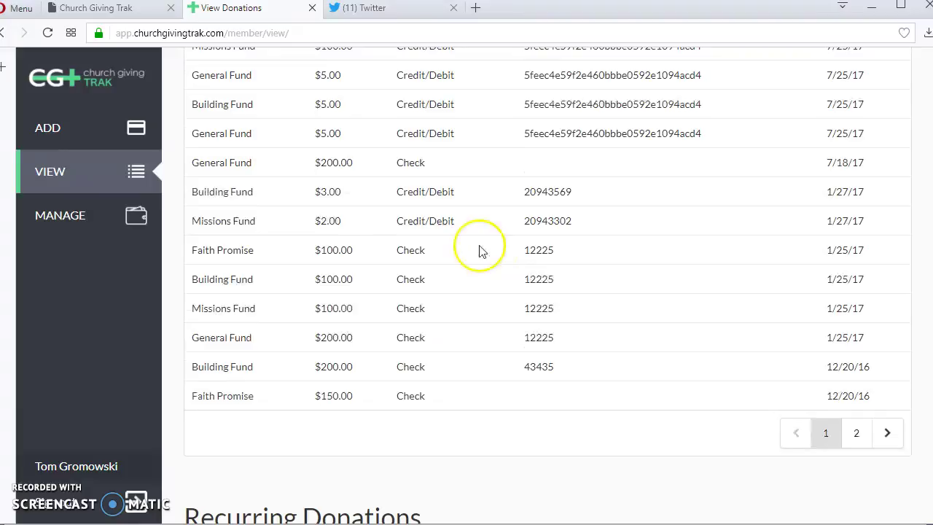
- Sign out of the member account
click(136, 508)
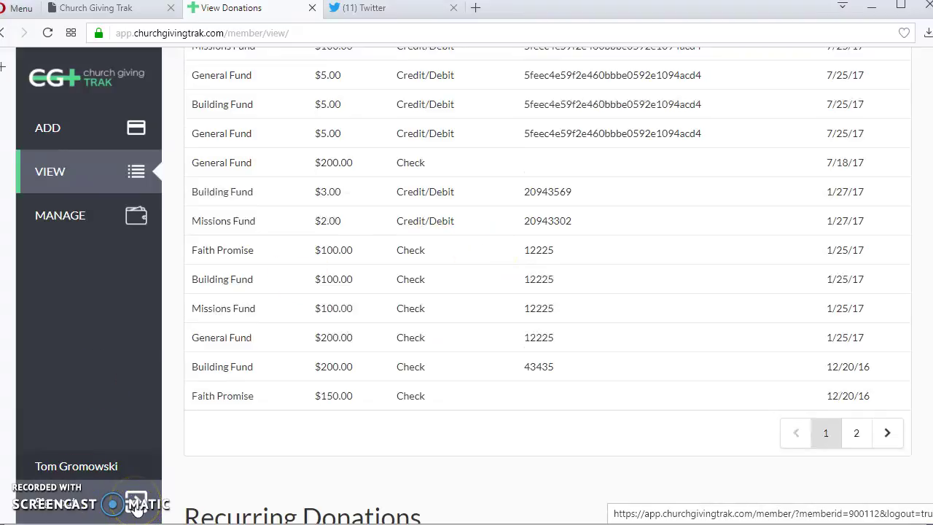